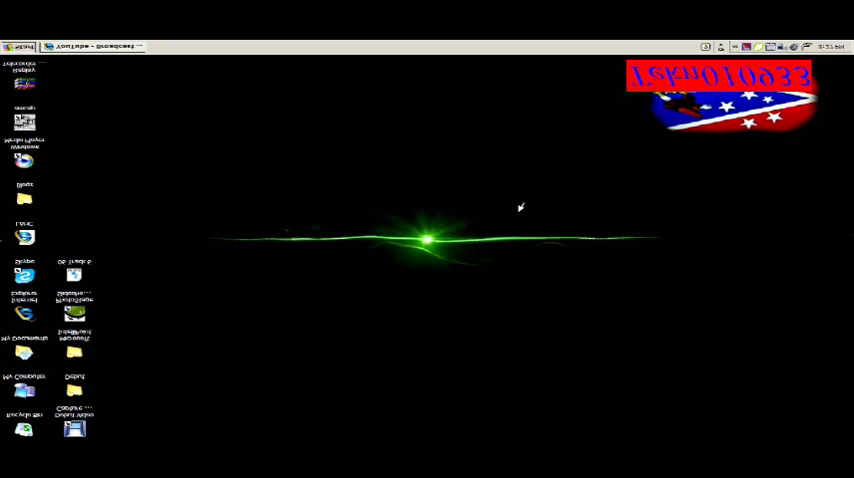
Open Display Properties from the desktop context menu on the Settings tab.
right_click(520, 207)
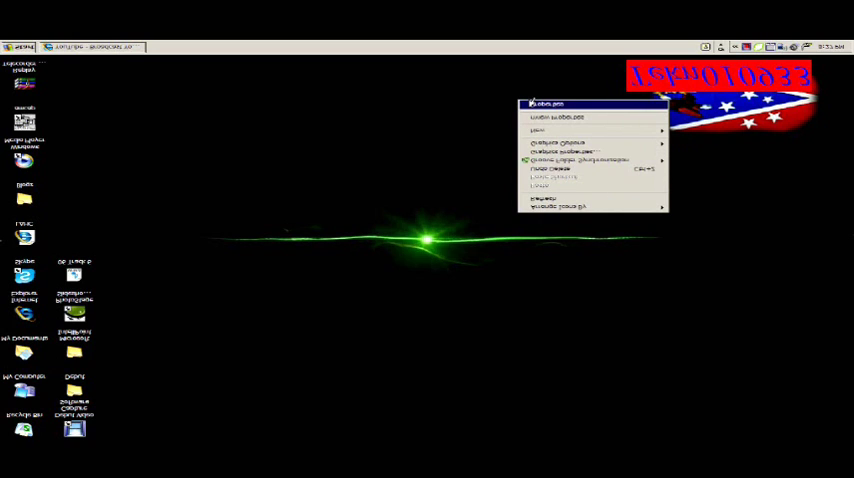
click(531, 104)
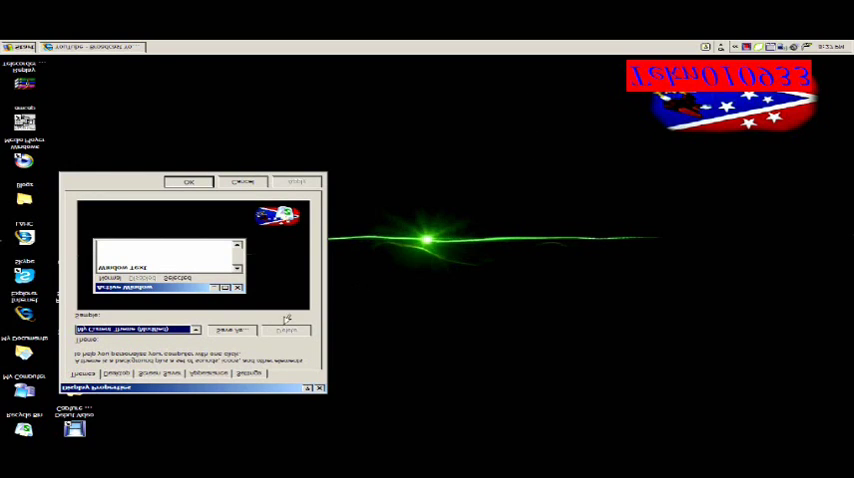
click(249, 372)
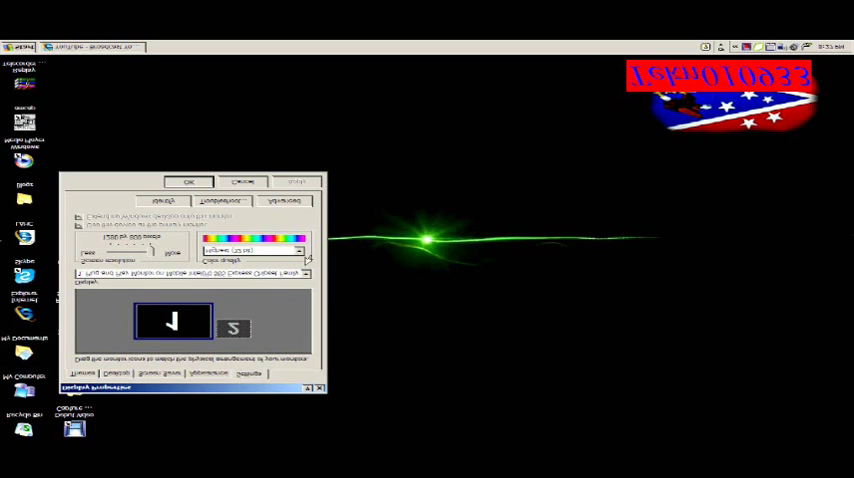
Open the Advanced adapter properties on the Intel Graphics Media Accelerator Driver tab.
click(284, 200)
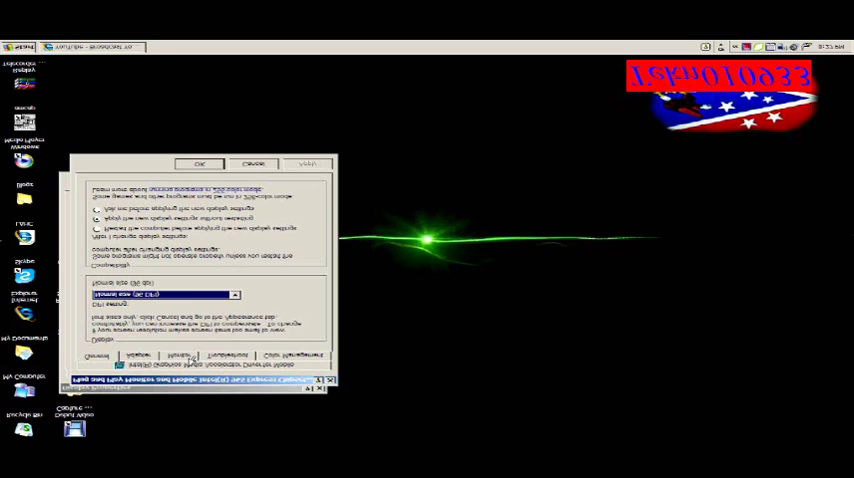
click(192, 360)
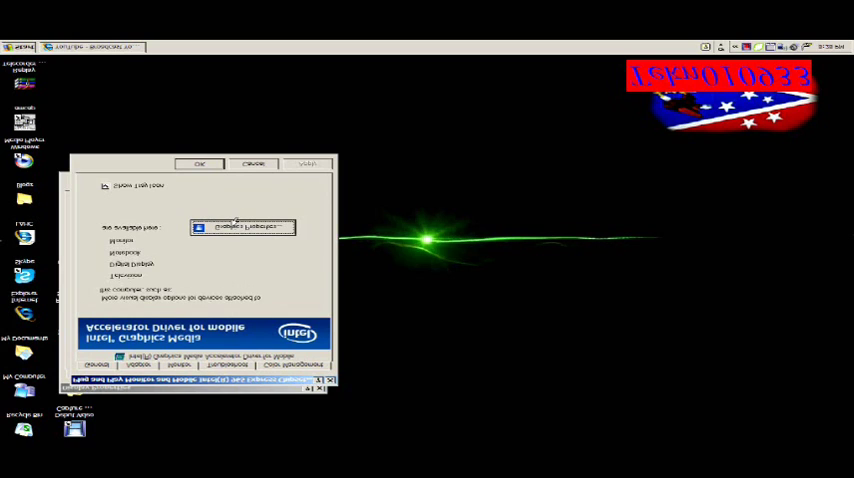
Open Intel Graphics Properties on the Display Settings page with rotation options.
click(242, 227)
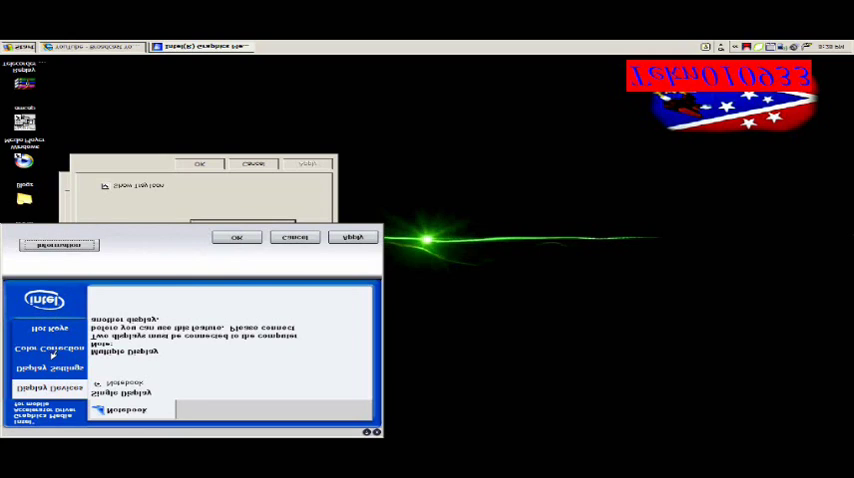
click(53, 366)
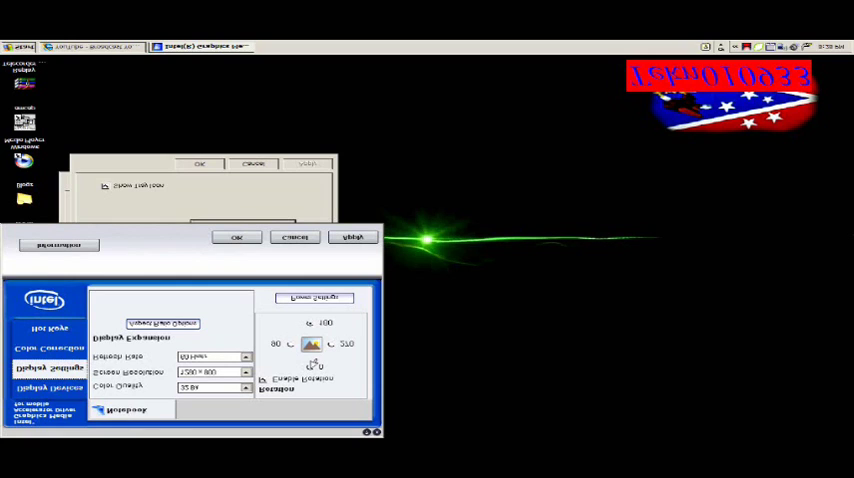
Set Rotation to 0 degrees, confirm and apply it, then close Intel Graphics properties.
click(313, 365)
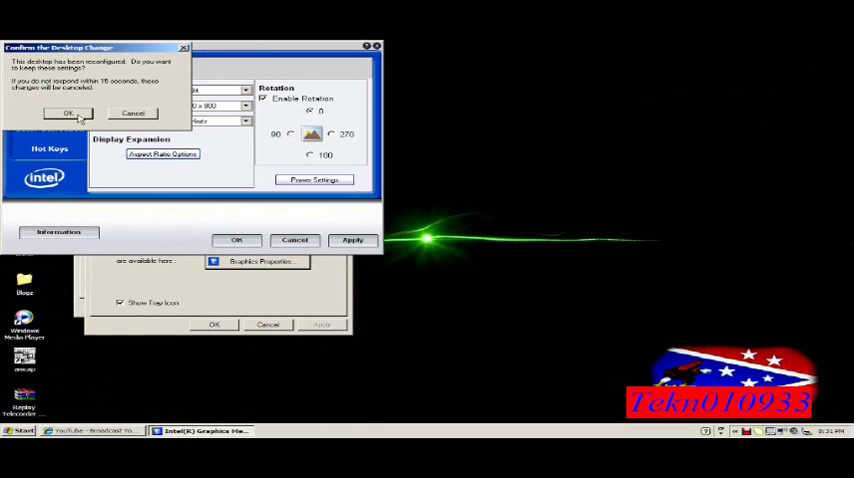
click(68, 113)
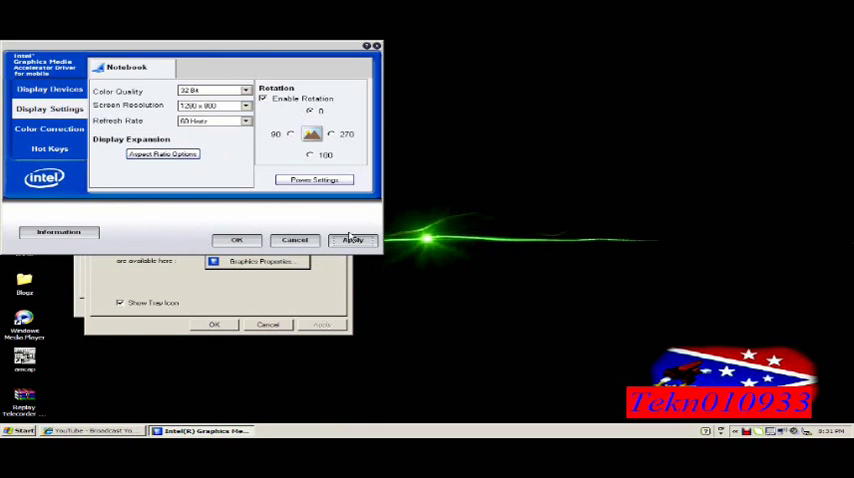
click(355, 241)
click(352, 240)
click(237, 240)
Confirm with OK on the monitor properties dialog and on Display Properties.
click(213, 324)
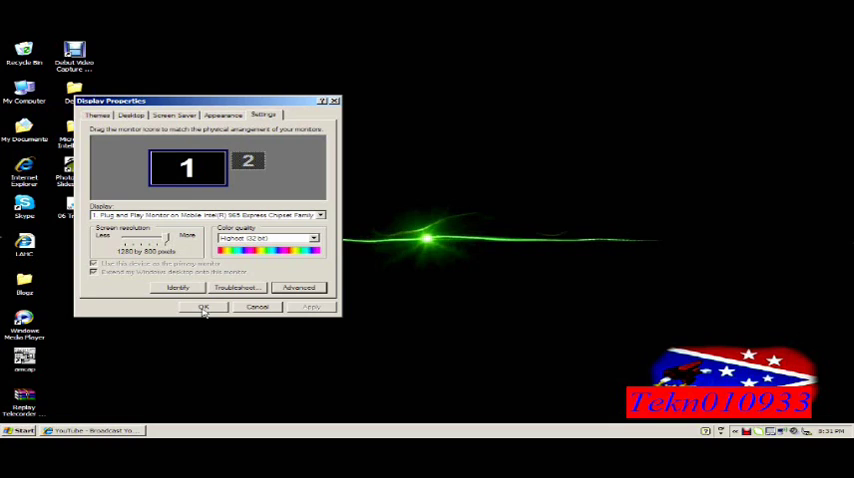
click(204, 307)
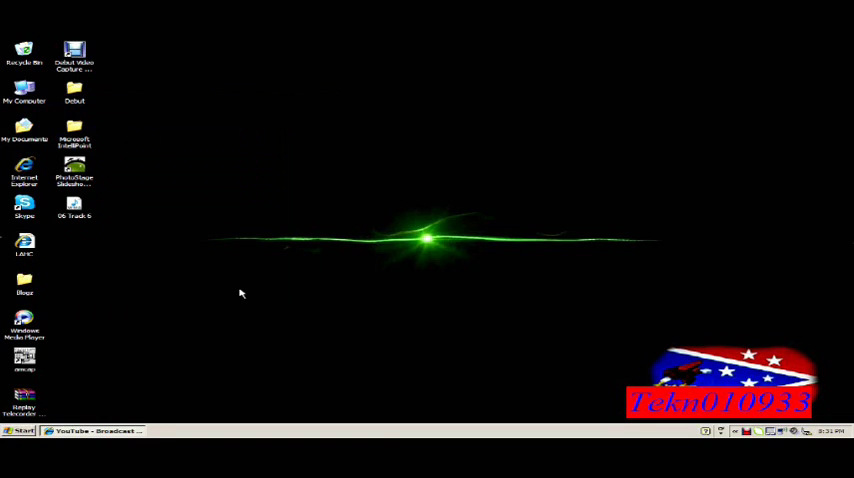